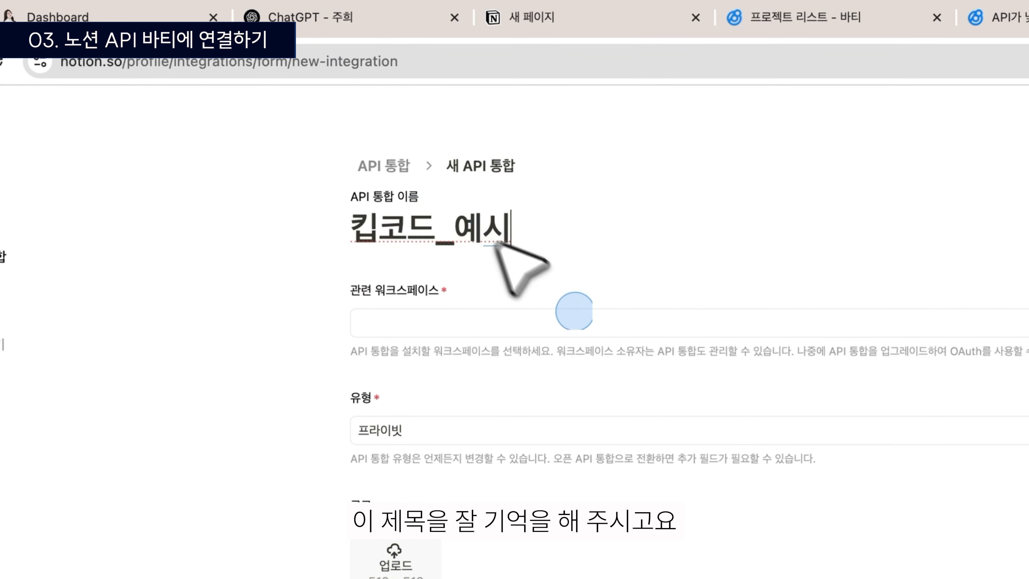
# - Create the Notion integration in the KEEPCODE workspace with type Internal and the KEEPCODE logo, and save its configuration with the content capabilities enabled
pyautogui.click(637, 325)
pyautogui.click(677, 357)
pyautogui.click(518, 432)
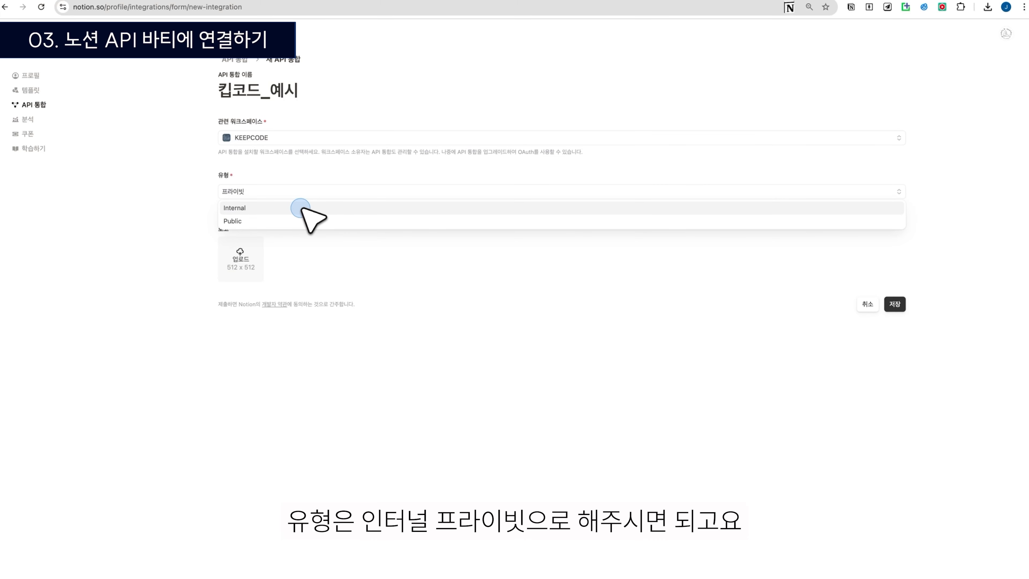
pyautogui.click(329, 173)
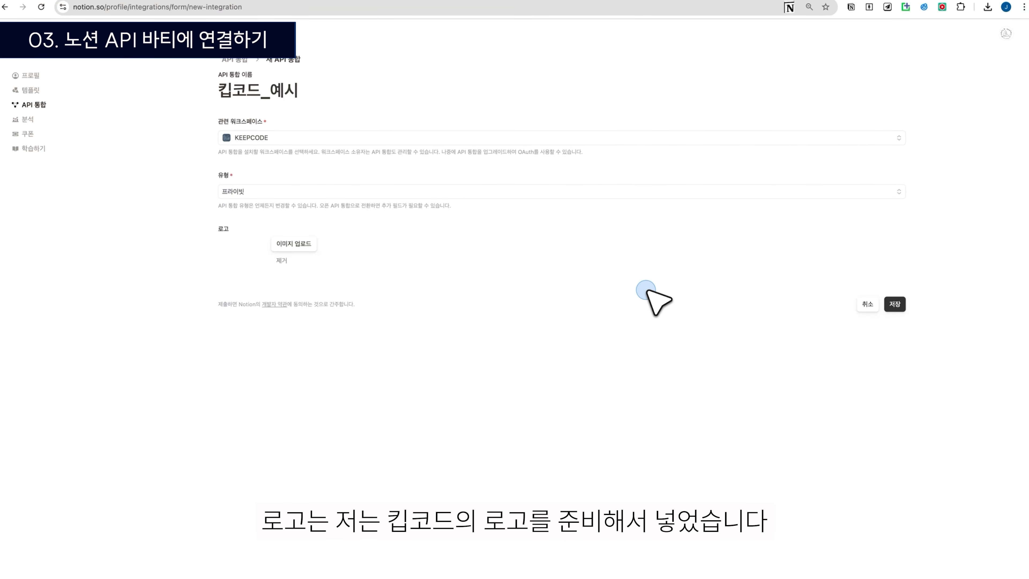
pyautogui.click(894, 303)
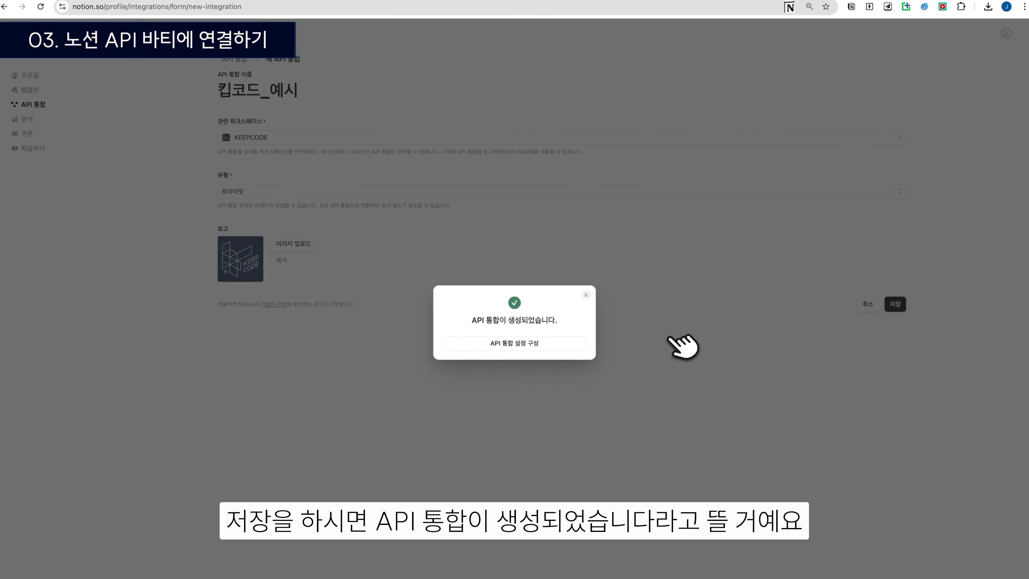
pyautogui.click(501, 343)
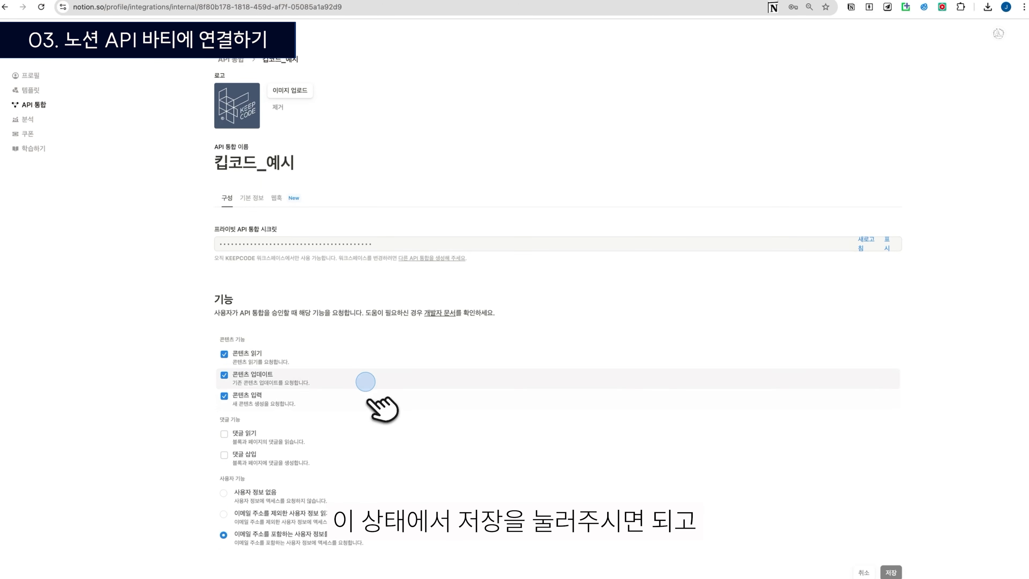
pyautogui.click(890, 572)
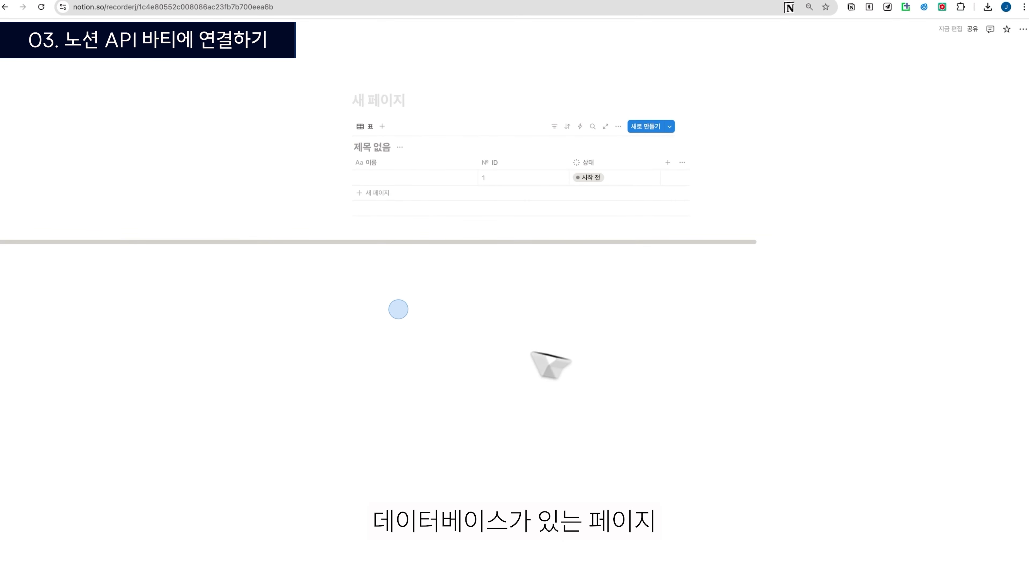
# - Connect the Notion page containing the database to the 킵코드_예시 integration and grant it access
pyautogui.click(1022, 29)
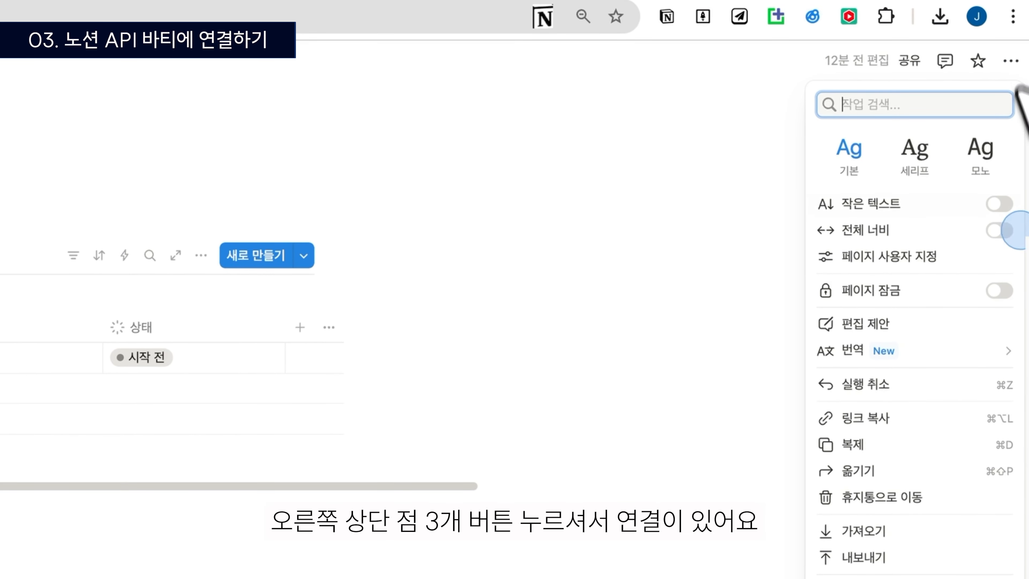
pyautogui.click(945, 372)
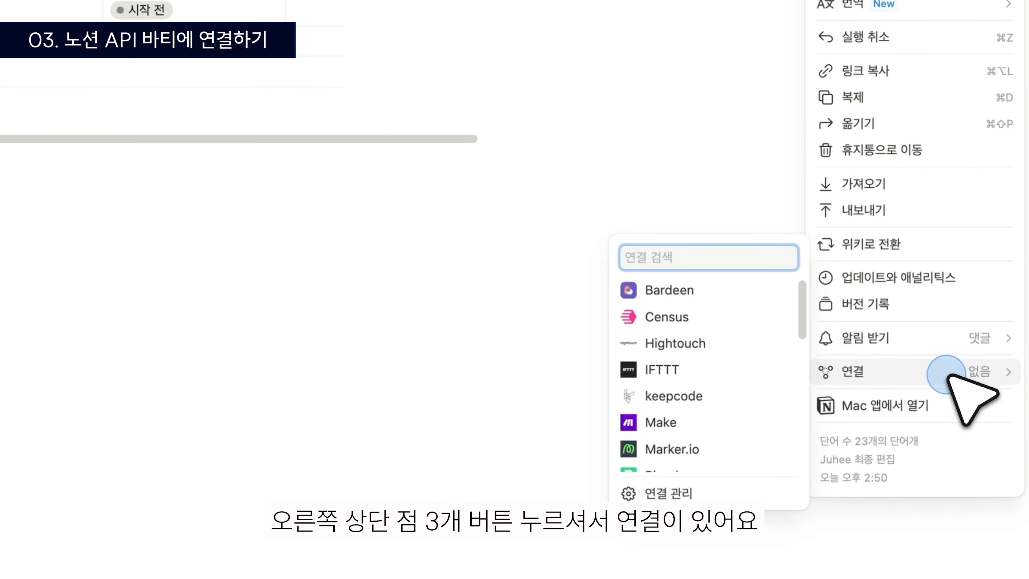
pyautogui.write('킵코드')
pyautogui.click(760, 390)
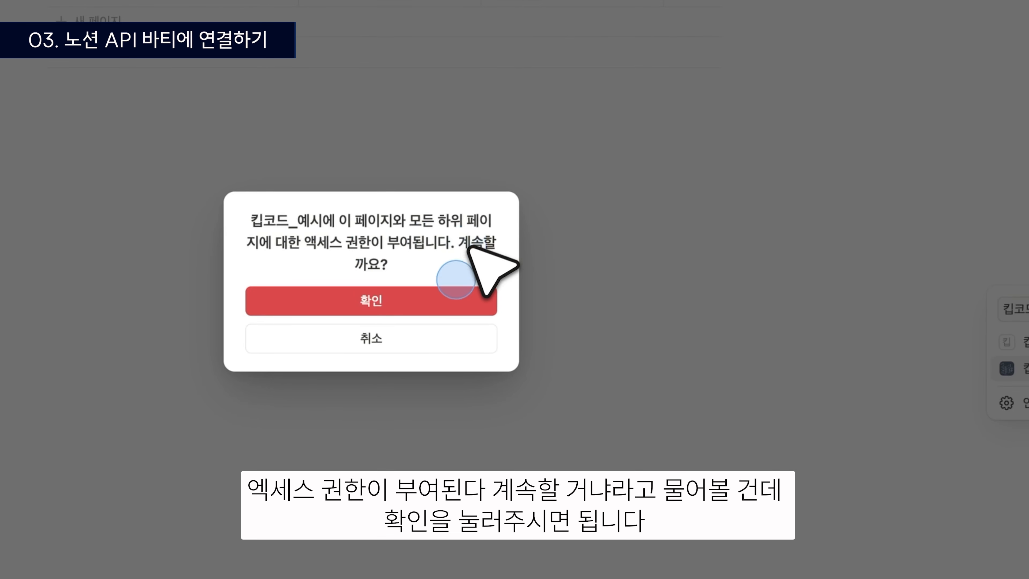
pyautogui.click(448, 296)
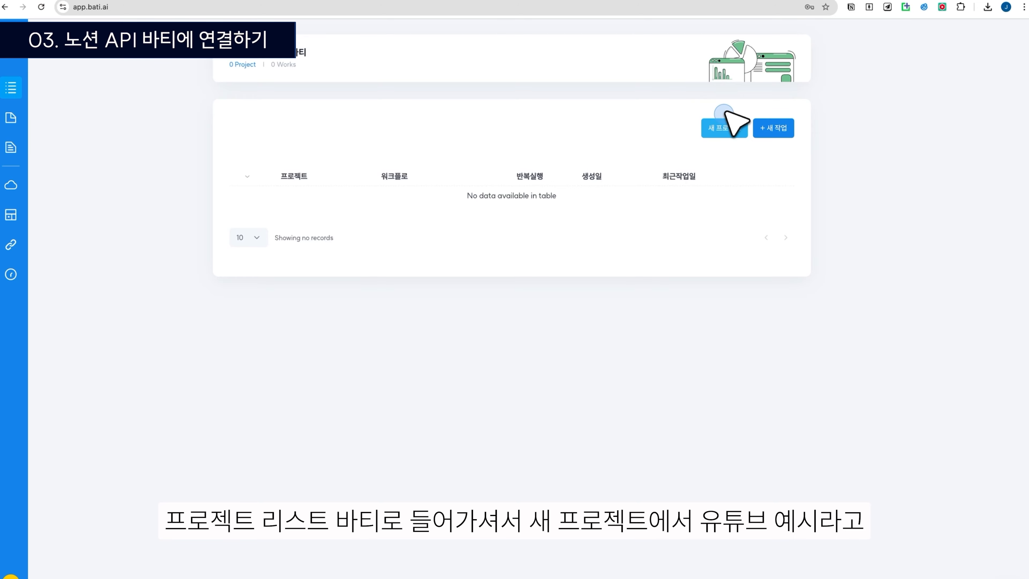
# - Switch to Bati, create a project named 유튜브 예시, and start a new 바티 엑셀 work in it
pyautogui.click(734, 119)
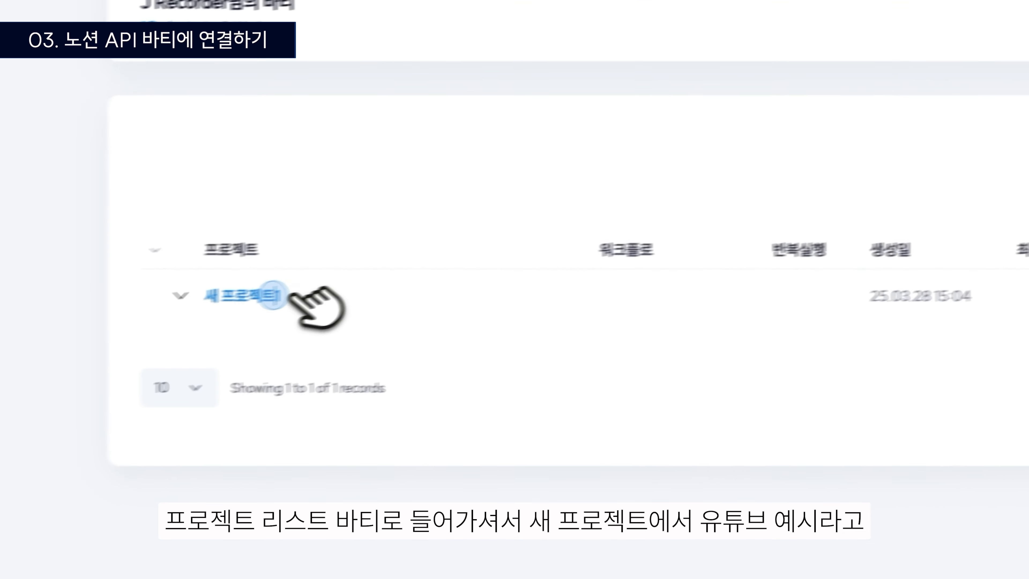
pyautogui.write('유튜브 예시')
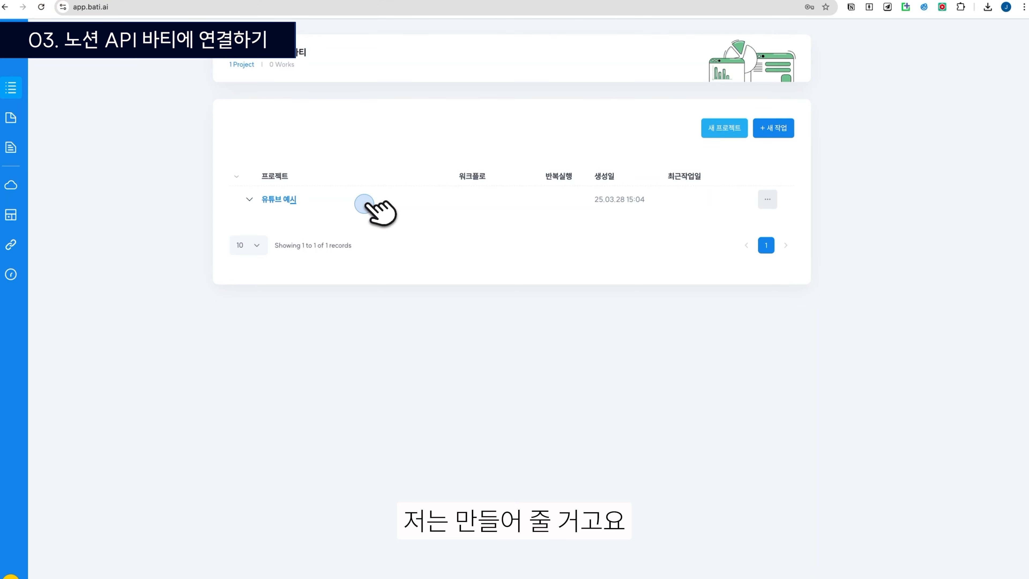
pyautogui.click(775, 129)
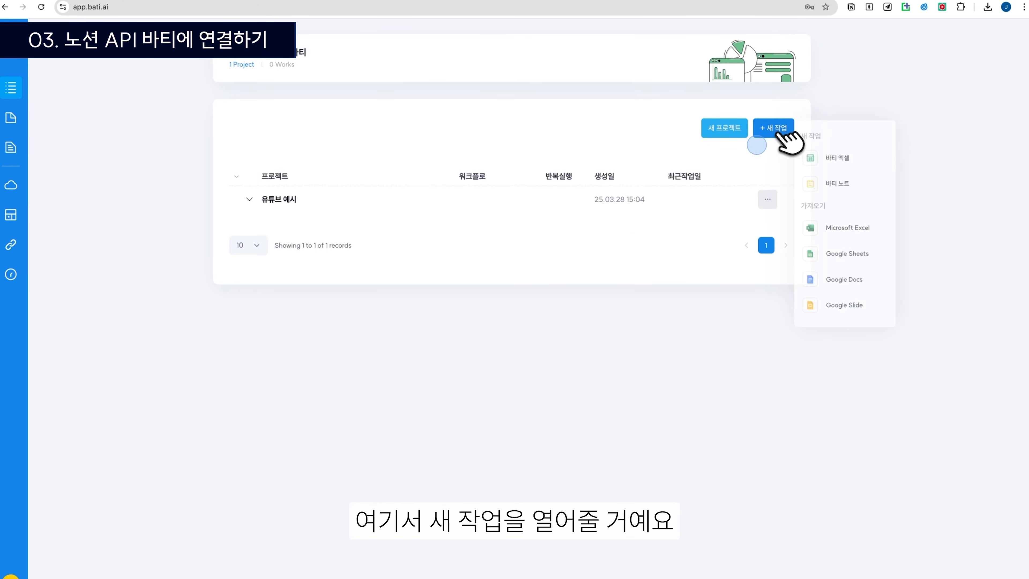
pyautogui.click(814, 159)
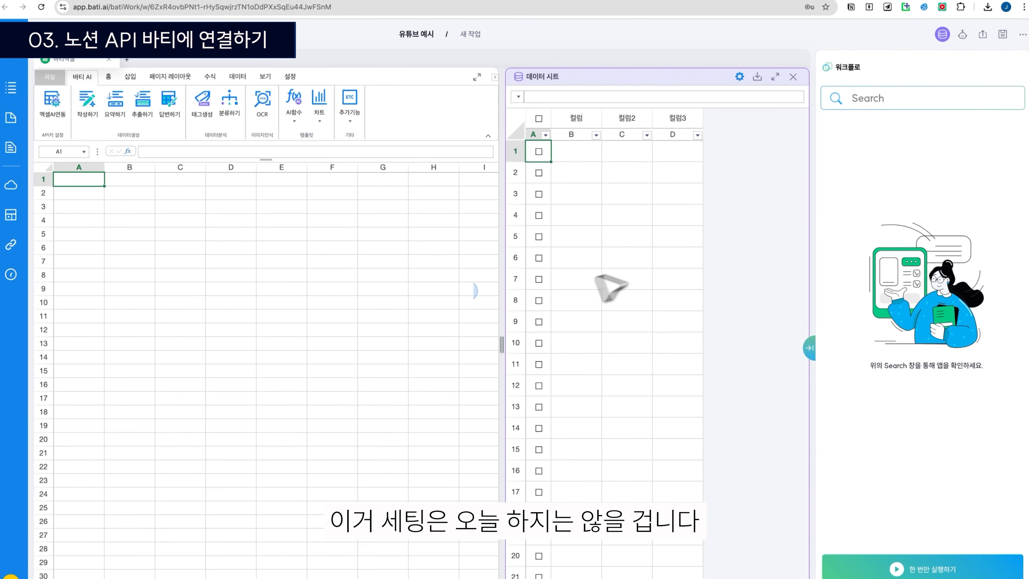
# - Find the 노션 workflow apps and add 노션 데이터베이스 가져오기(인터널) to the workflow
pyautogui.click(893, 101)
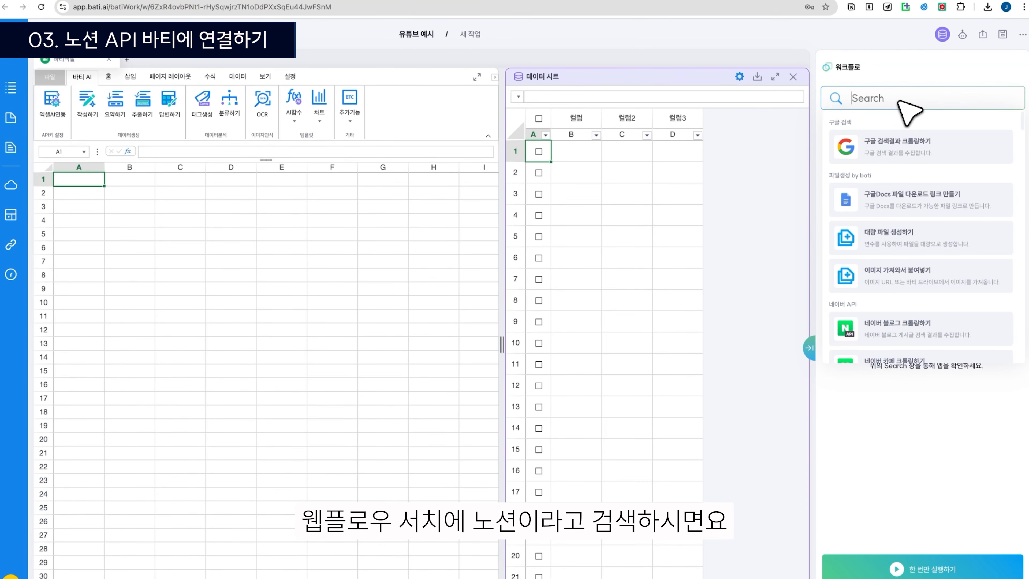
pyautogui.write('노션')
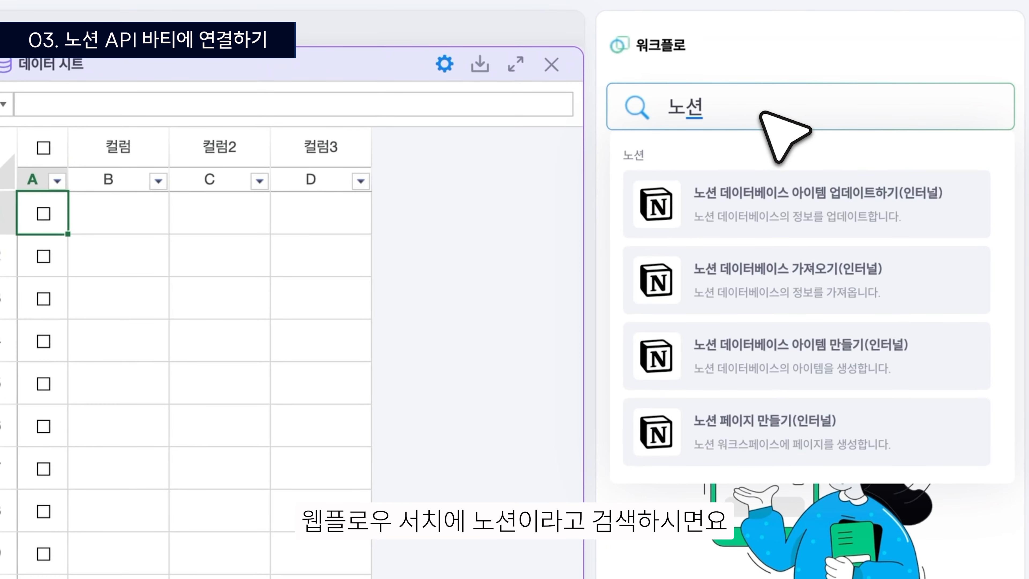
pyautogui.click(900, 284)
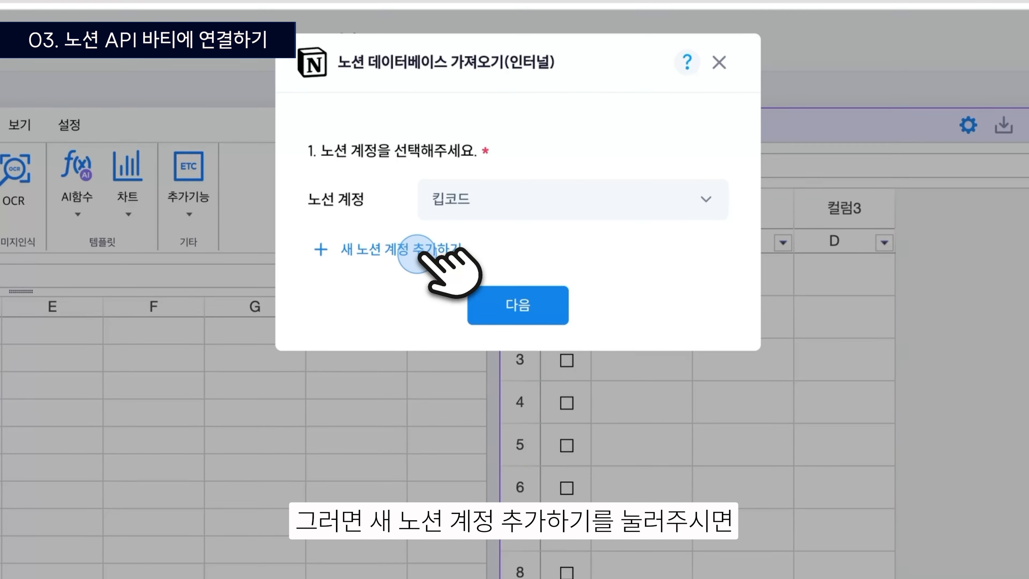
# - Start adding a new Notion account with the alias 킵코드_예시
pyautogui.click(417, 252)
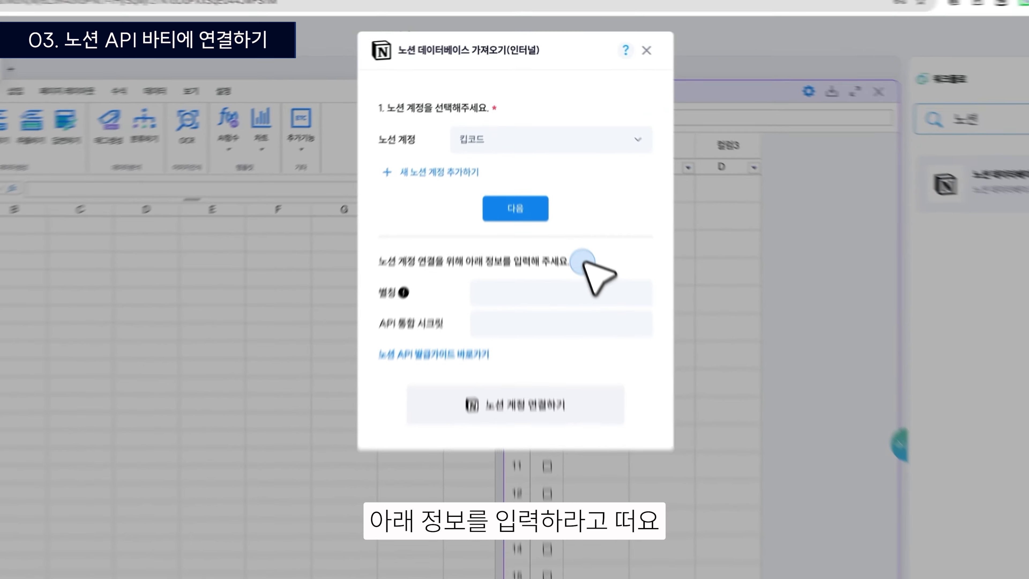
pyautogui.click(503, 289)
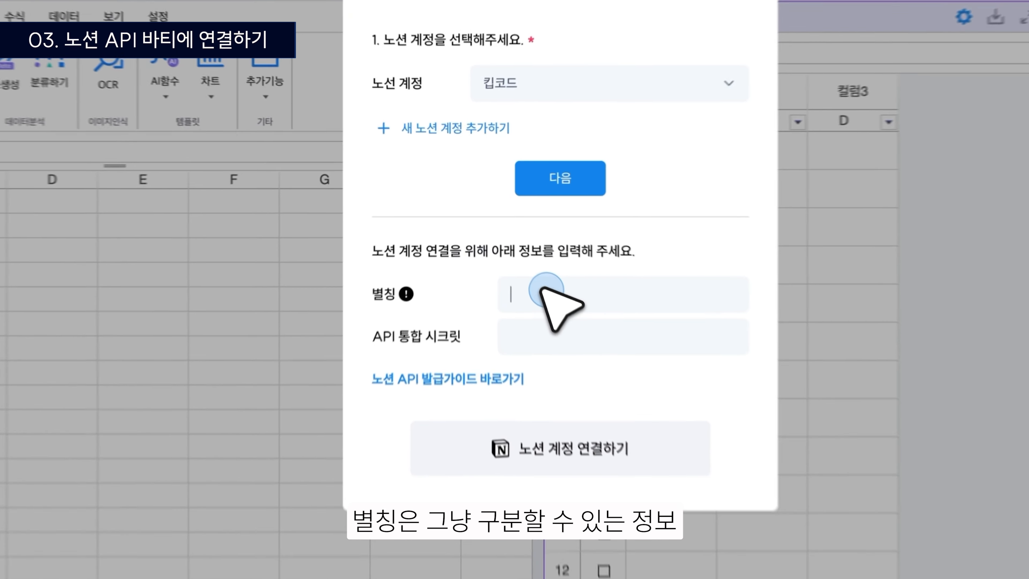
pyautogui.write('킵코드')
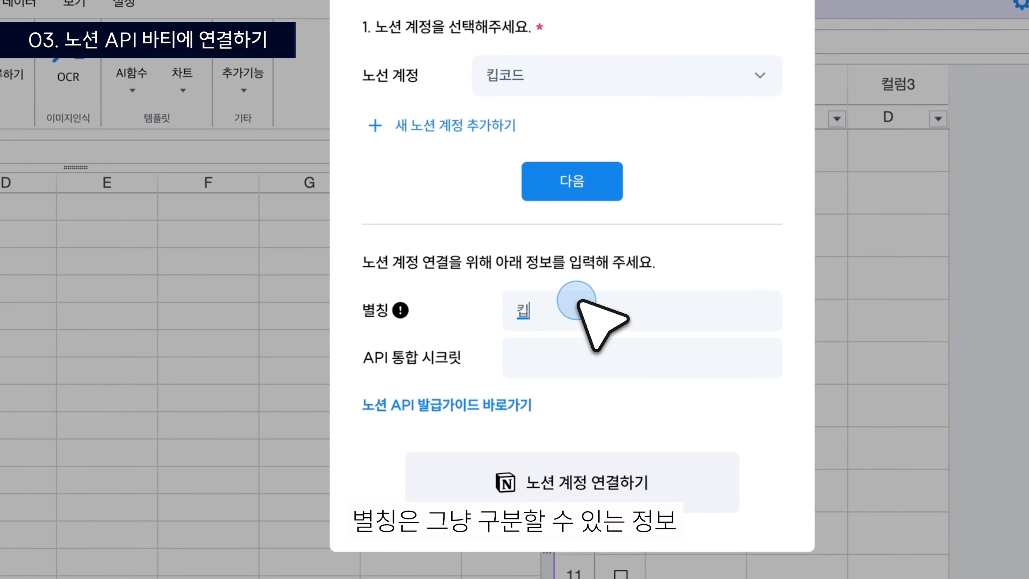
pyautogui.write('_예시')
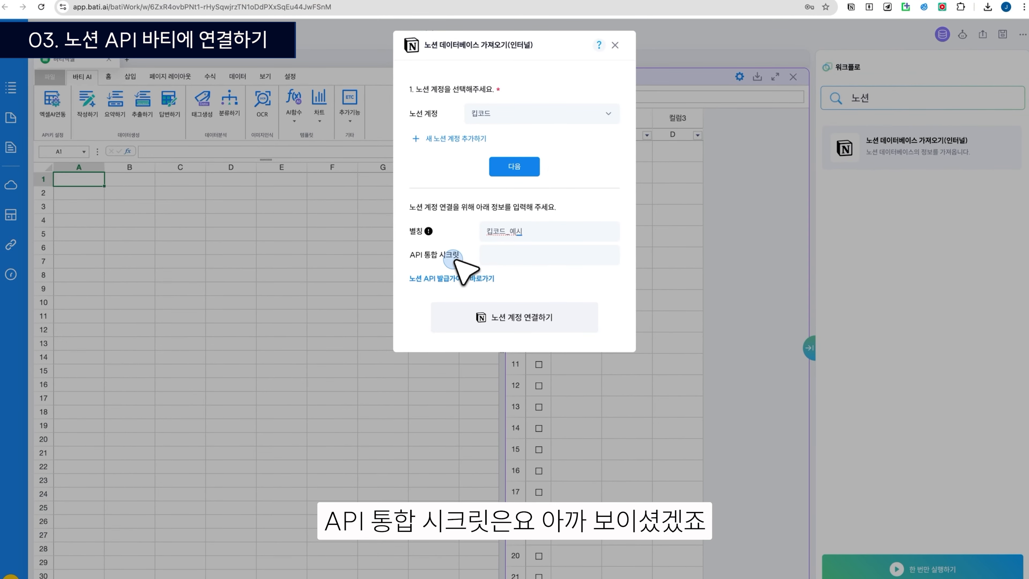
# - Switch to the Notion integration settings, reveal the private API integration secret of 킵코드_예시, and copy it
pyautogui.click(789, 11)
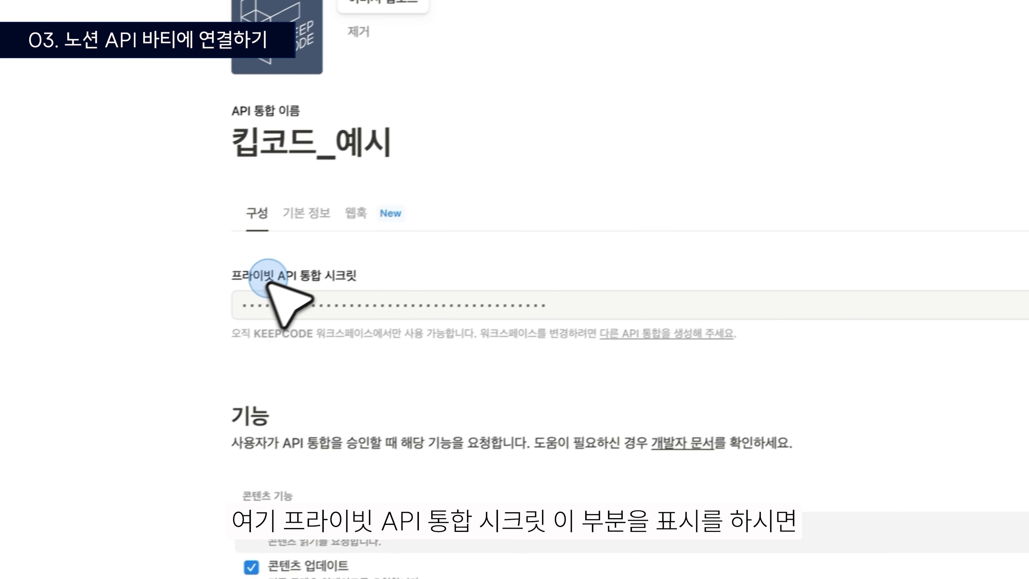
pyautogui.moveTo(268, 284); pyautogui.dragTo(500, 271)
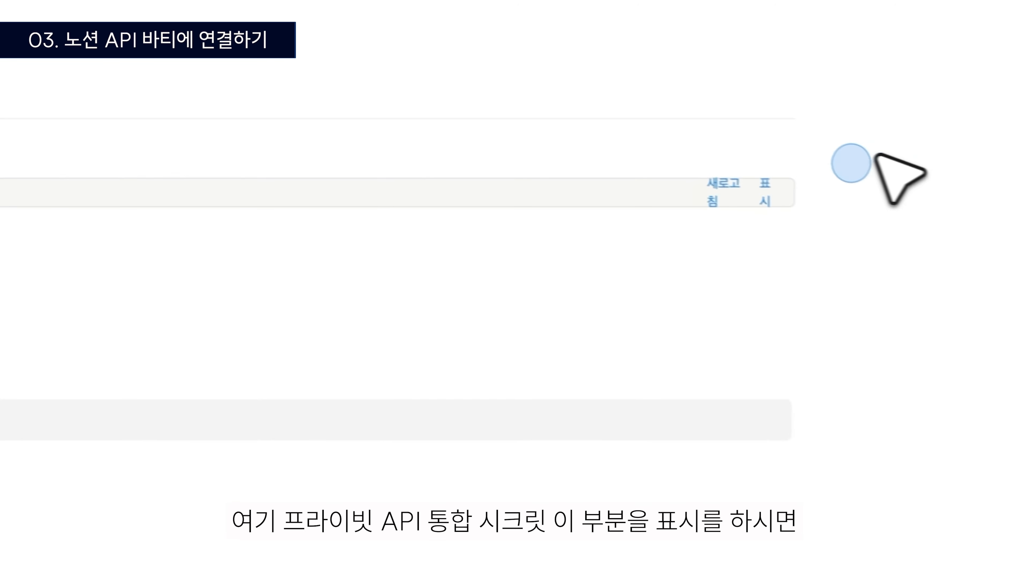
pyautogui.click(999, 228)
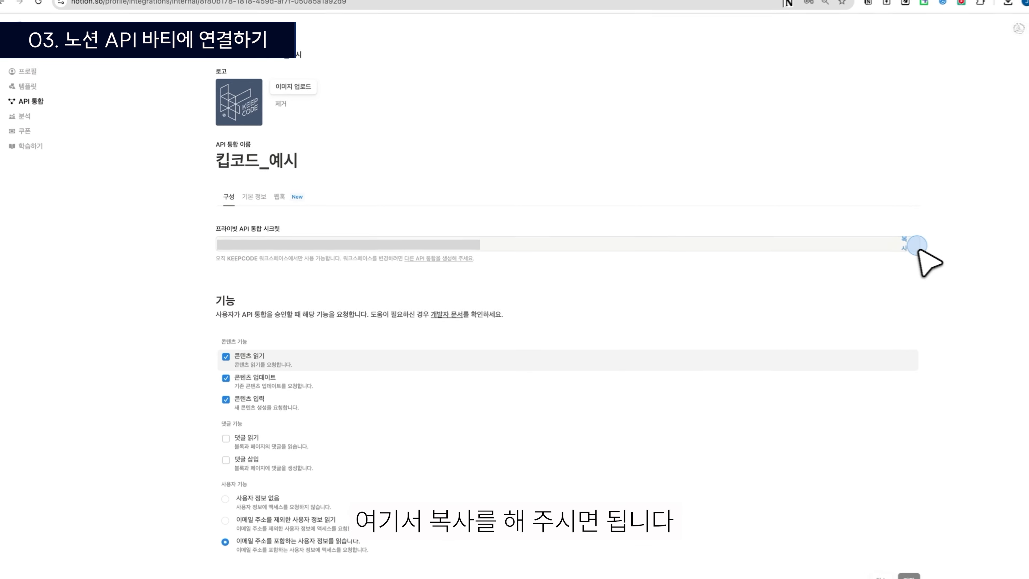
pyautogui.click(995, 228)
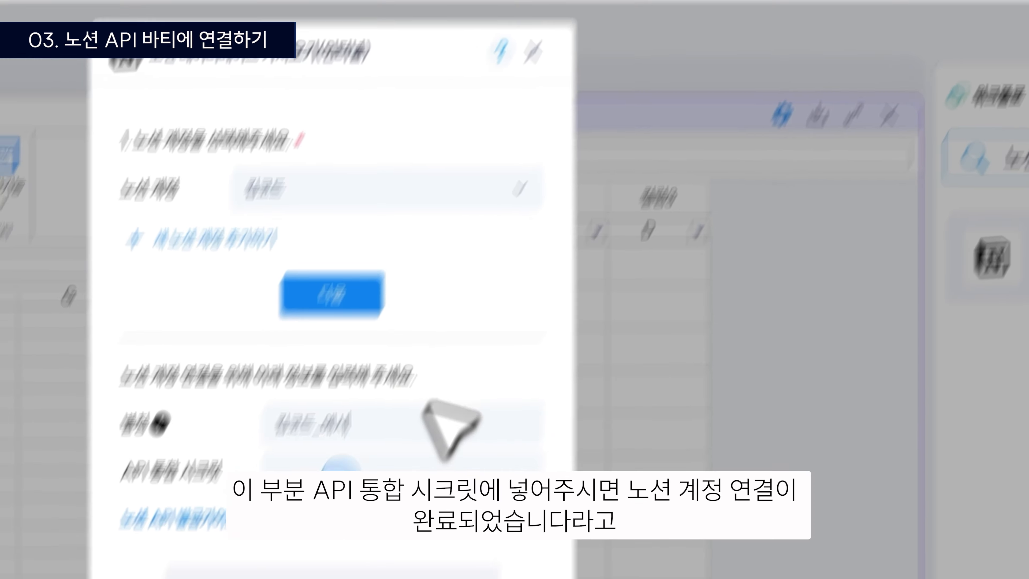
# - Paste the API integration secret into the new Notion account form in Bati and connect the account
pyautogui.click(449, 277)
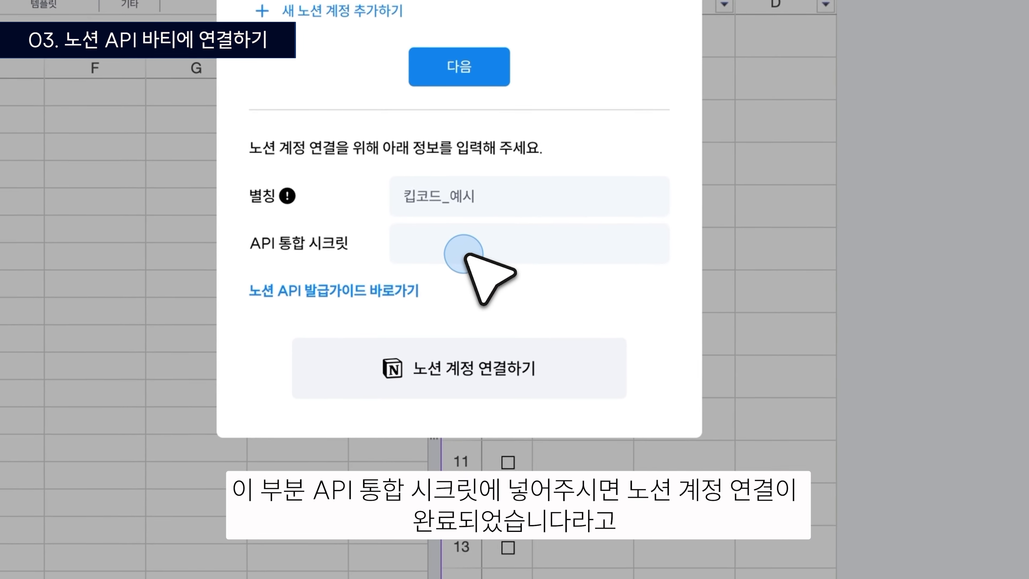
pyautogui.hotkey('ctrl', 'v')
pyautogui.click(527, 364)
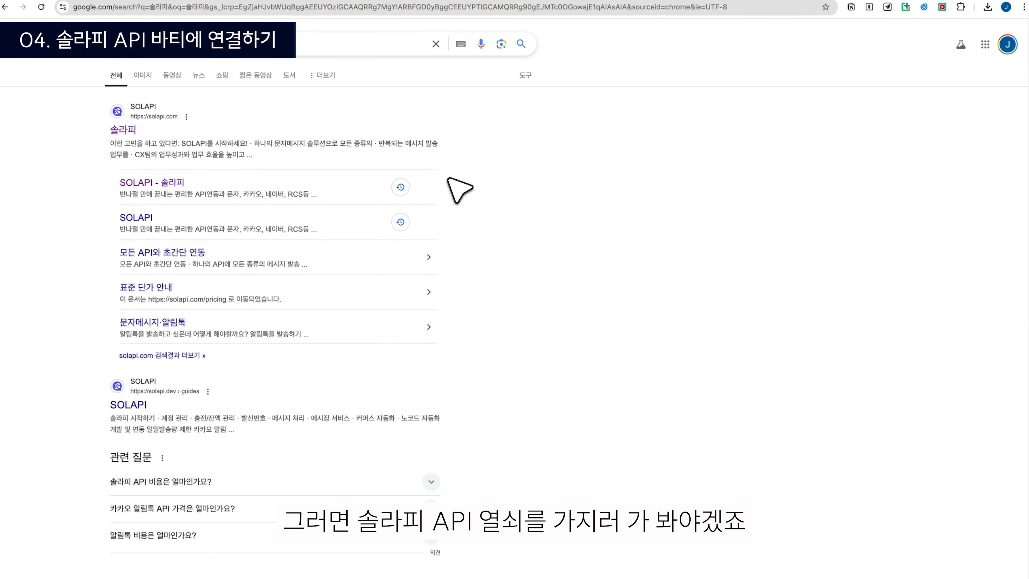
# - Open the SOLAPI site from the search results, enter its console, and view the sender number registration step in 시작하기
pyautogui.click(127, 130)
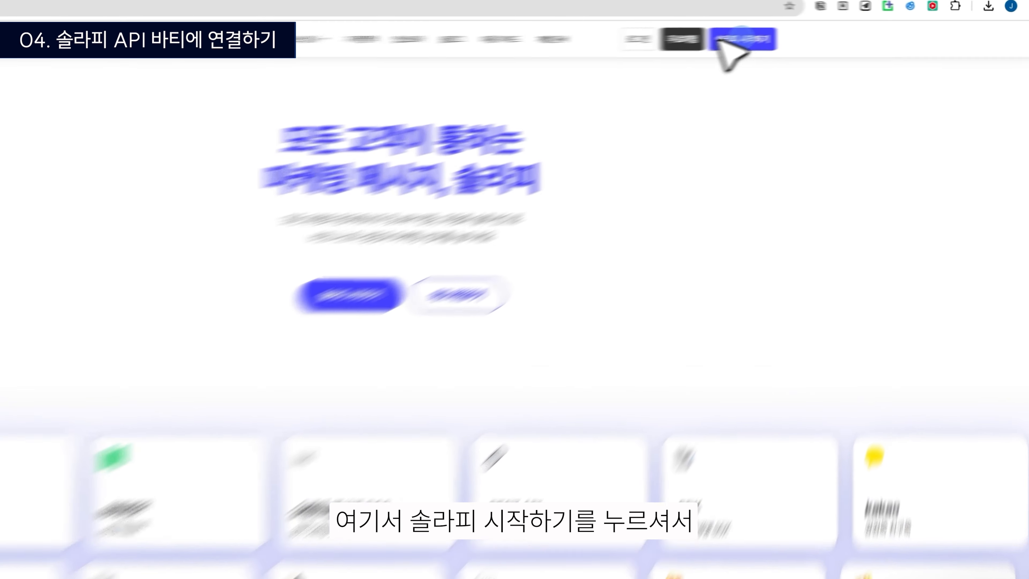
pyautogui.click(729, 41)
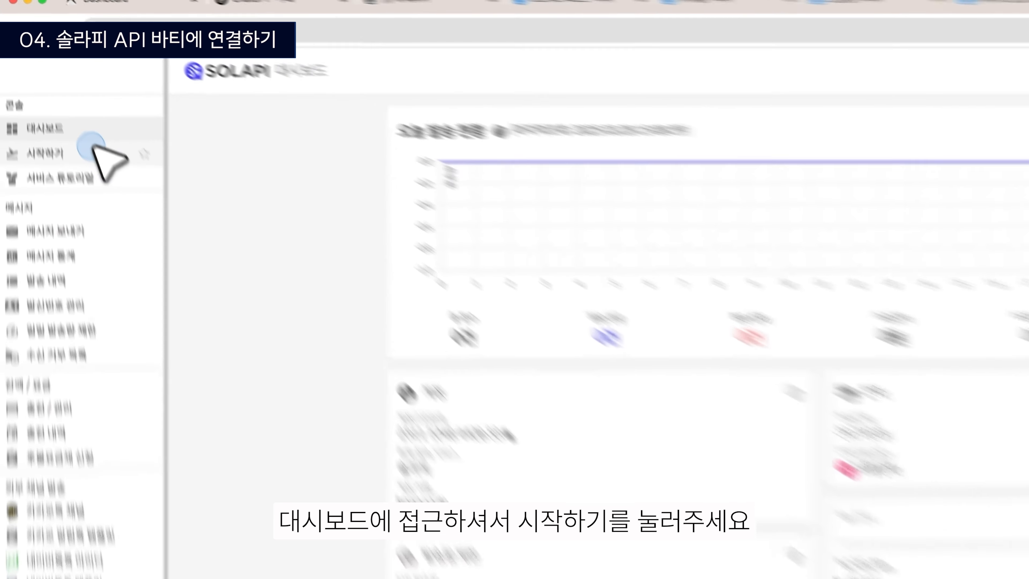
pyautogui.click(93, 150)
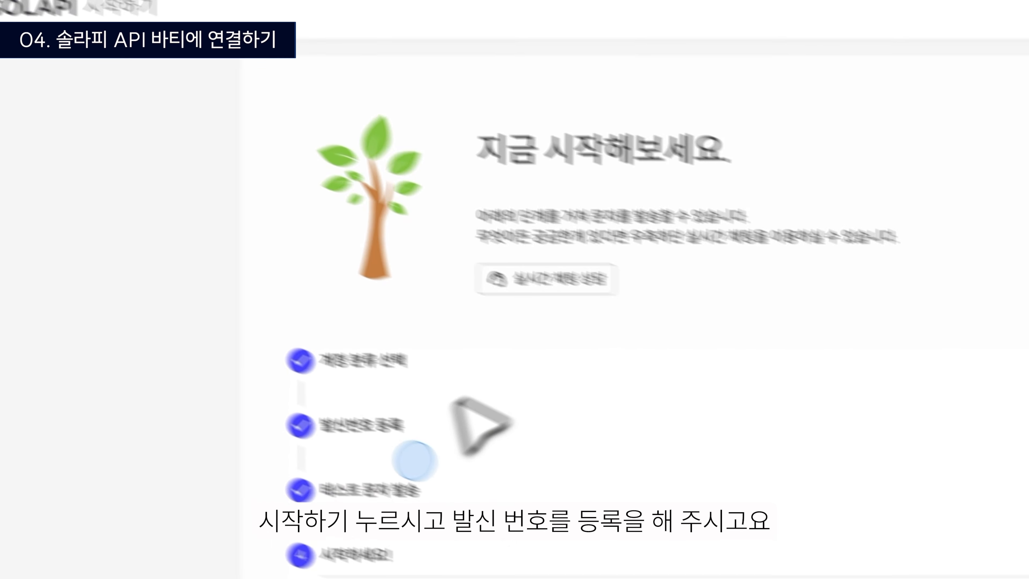
pyautogui.click(286, 389)
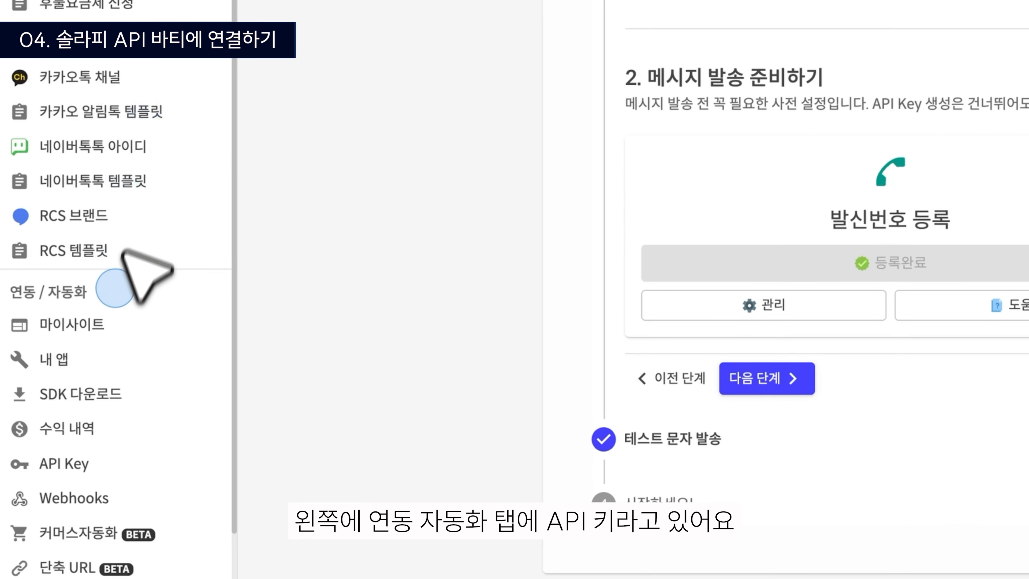
# - Create a new SOLAPI API key that allows use from all IPs
pyautogui.click(63, 463)
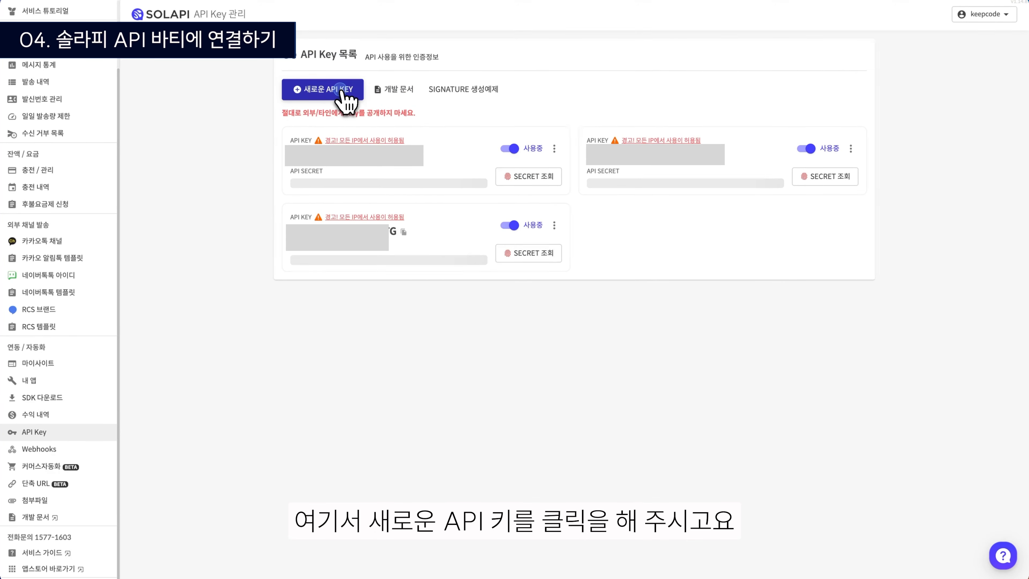
pyautogui.click(340, 90)
pyautogui.click(511, 349)
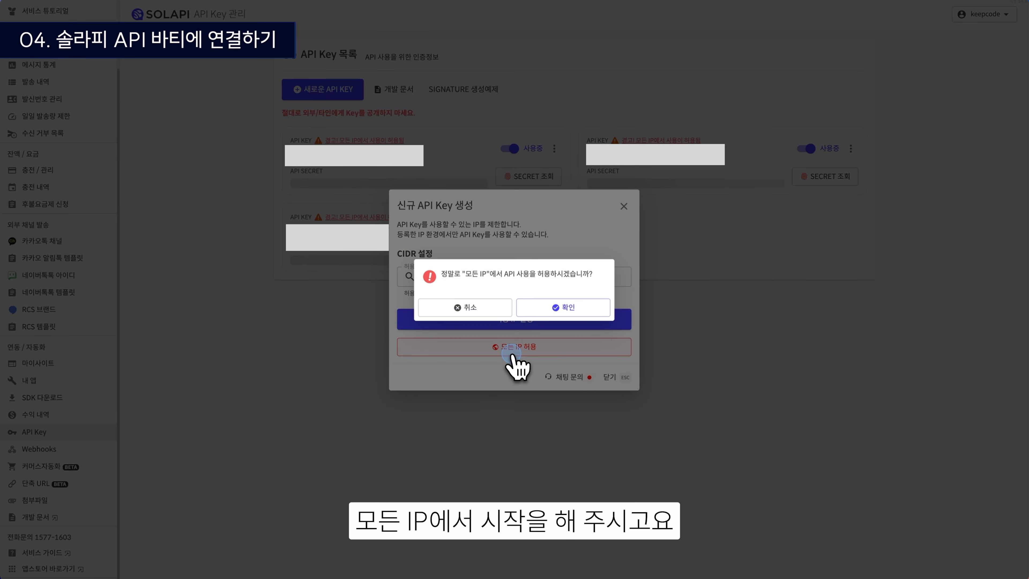
pyautogui.click(540, 304)
pyautogui.click(563, 341)
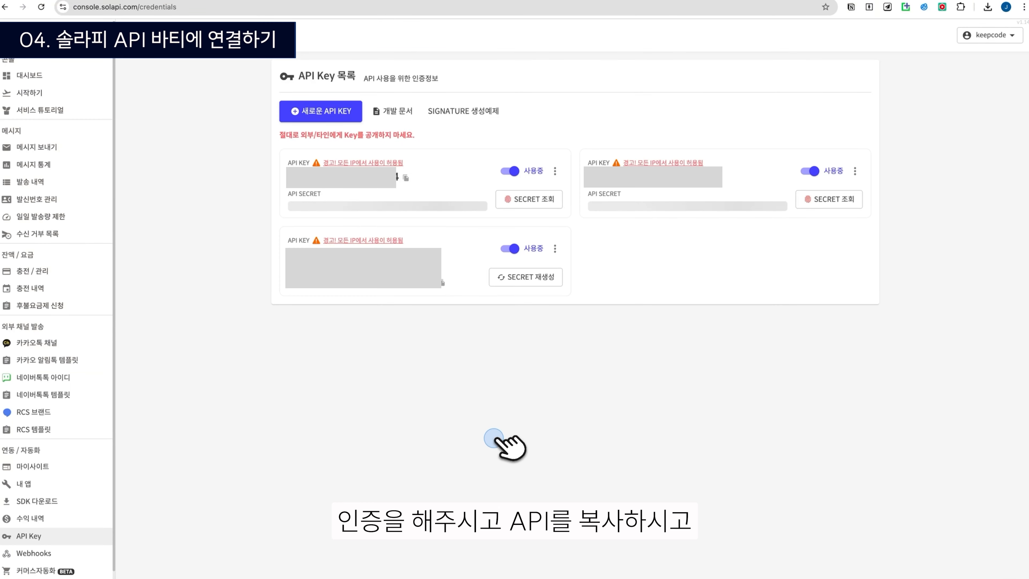
# - Copy the SOLAPI API key, switch to Bati, and open 새 작업 under the 유튜브 예시 project
pyautogui.click(406, 178)
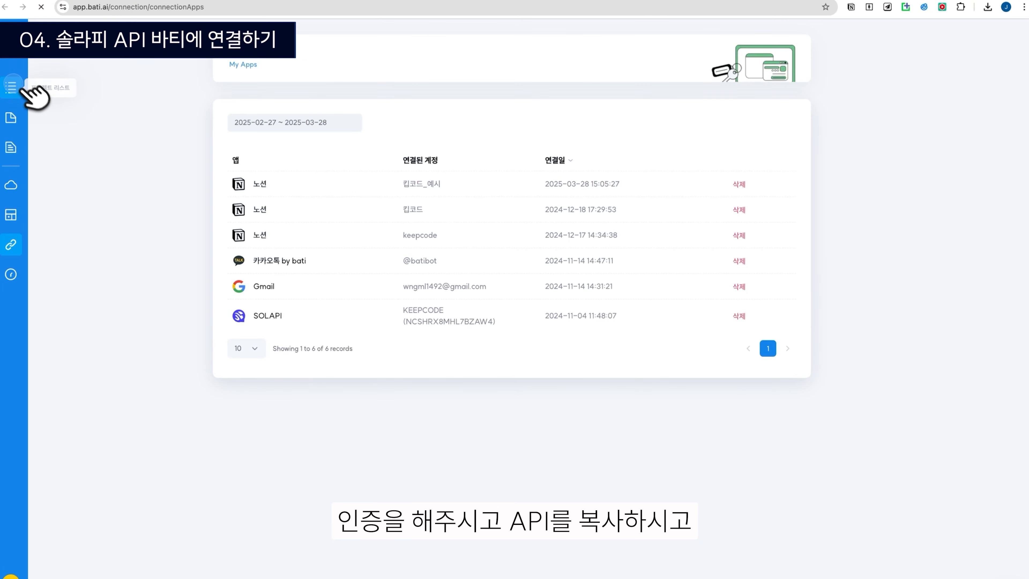
pyautogui.click(22, 88)
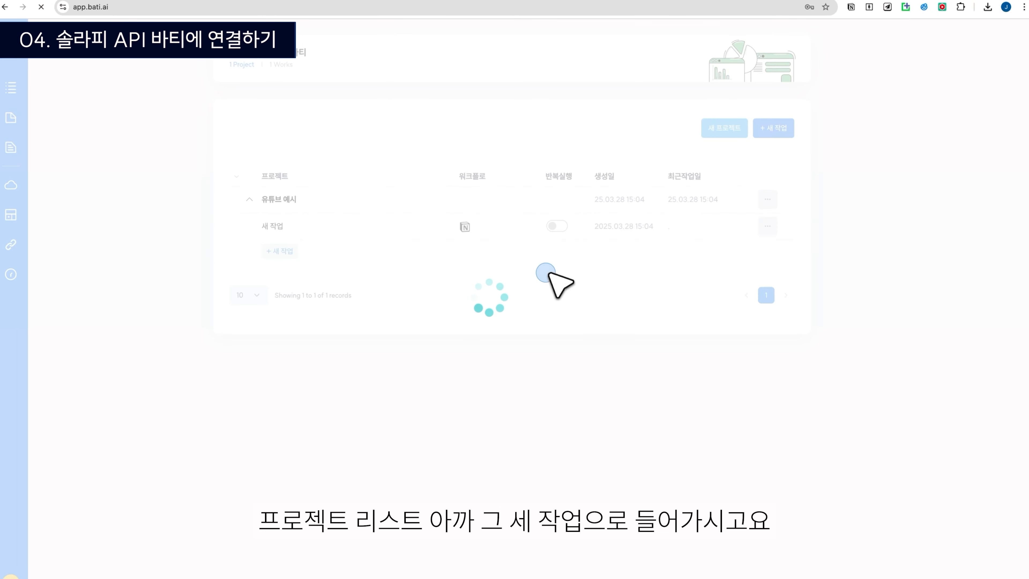
pyautogui.click(287, 226)
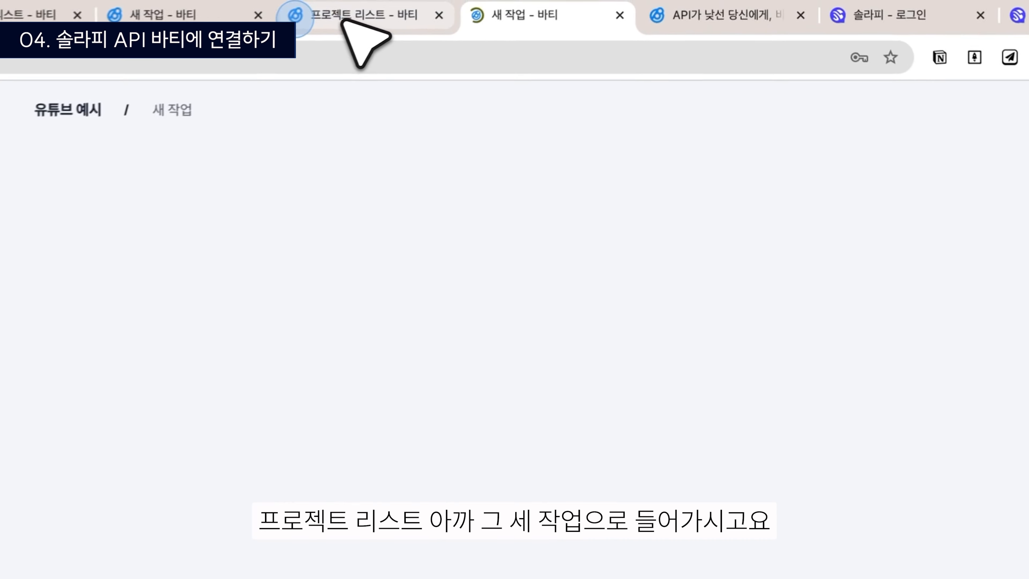
# - Add 솔라피 문자 메시지 발송하기 to the workflow and connect the API key and secret as 킵코드_예시, without updating the browser's saved password
pyautogui.click(814, 245)
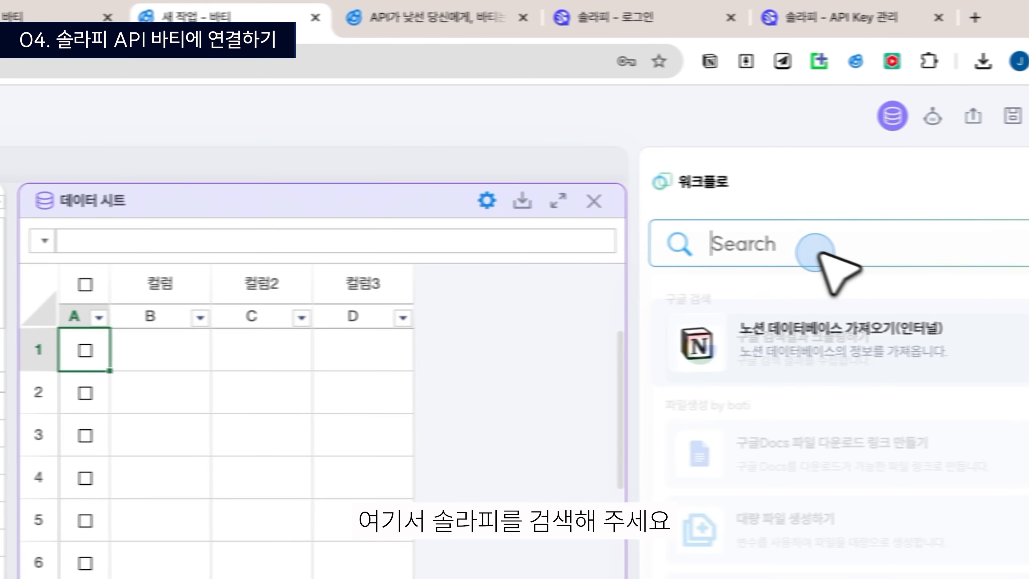
pyautogui.write('소ㄹ라피')
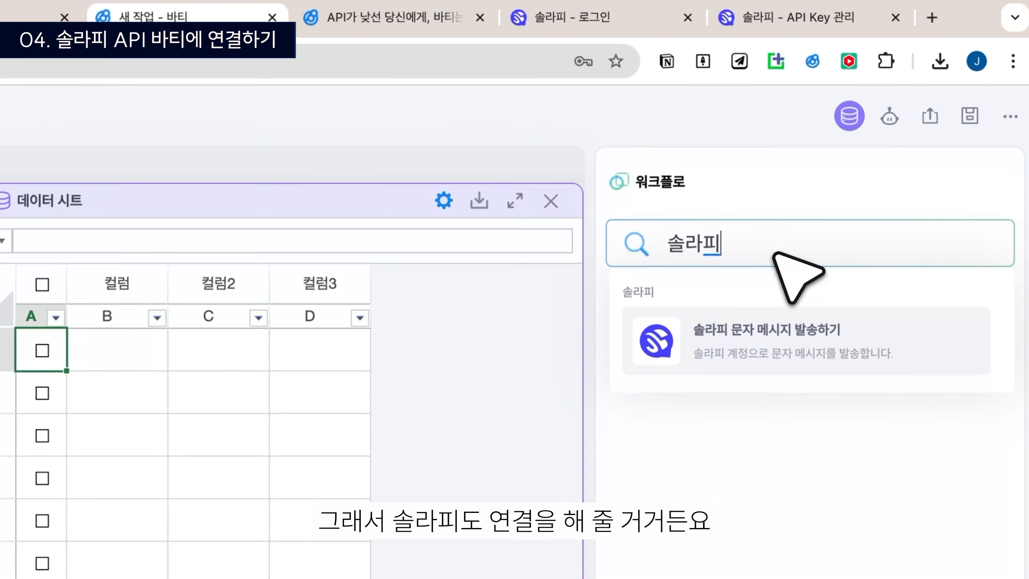
pyautogui.click(780, 318)
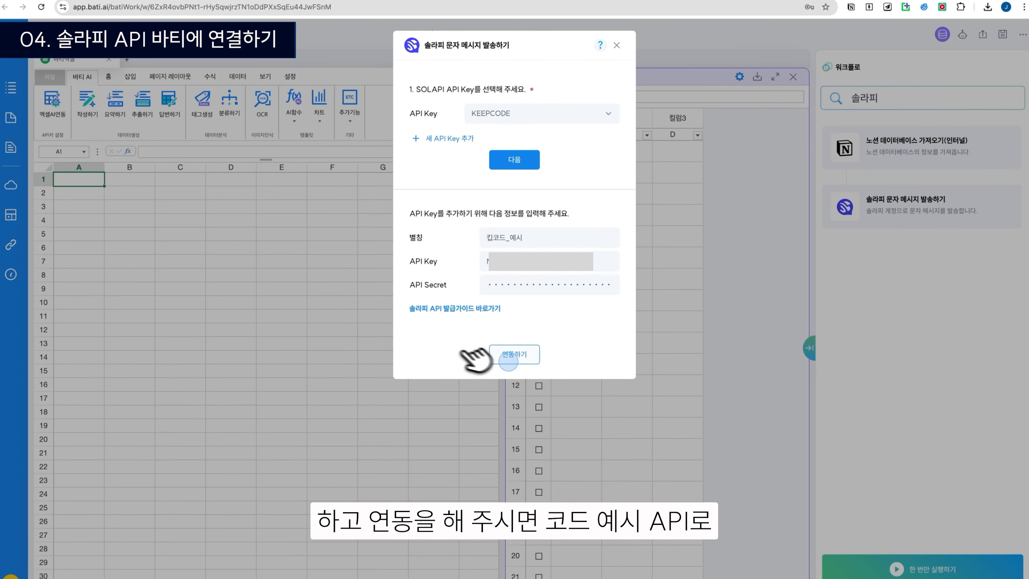
pyautogui.click(508, 360)
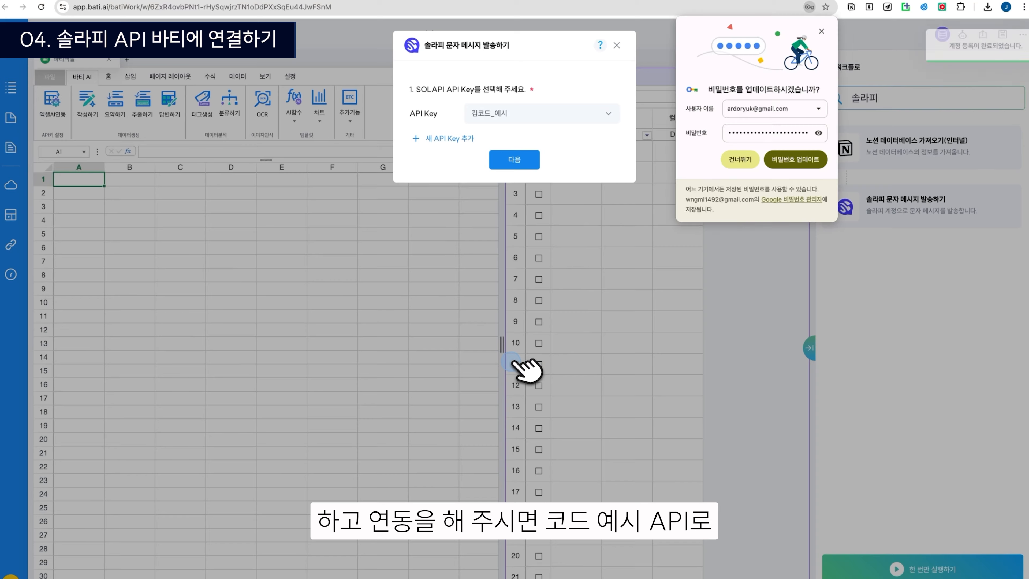
pyautogui.click(821, 31)
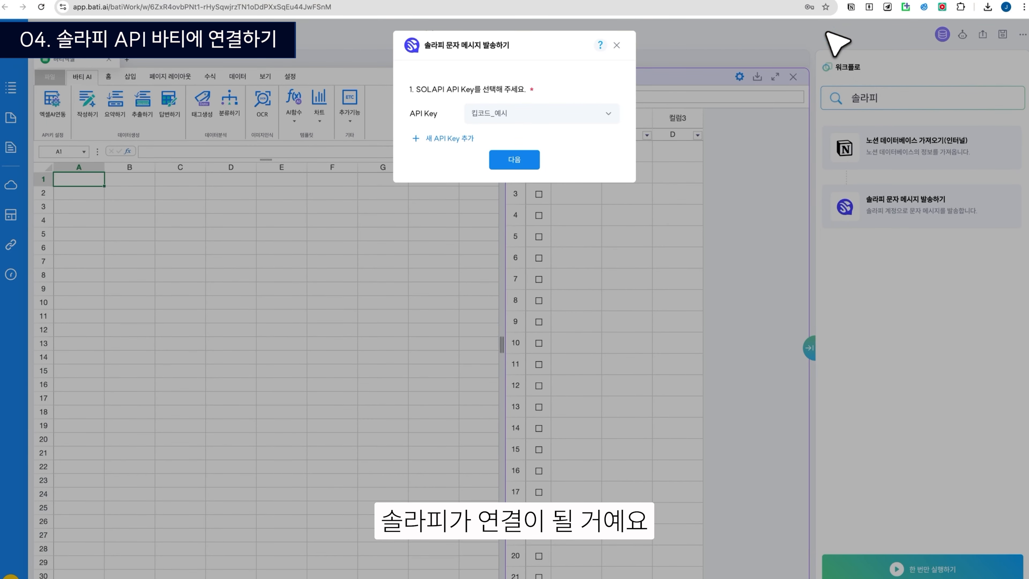